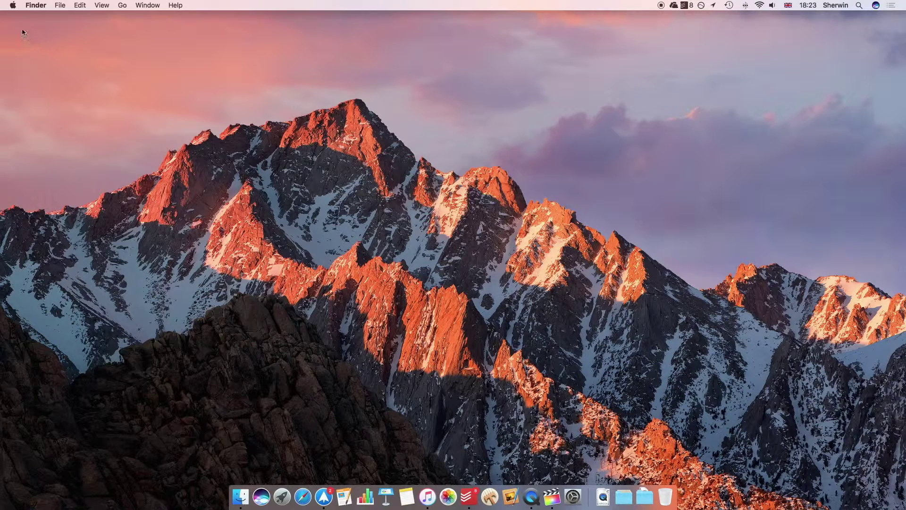
Step: Open System Preferences from the Apple menu and go to the Siri pane
{"action": "left_click", "coordinate": [14, 6]}
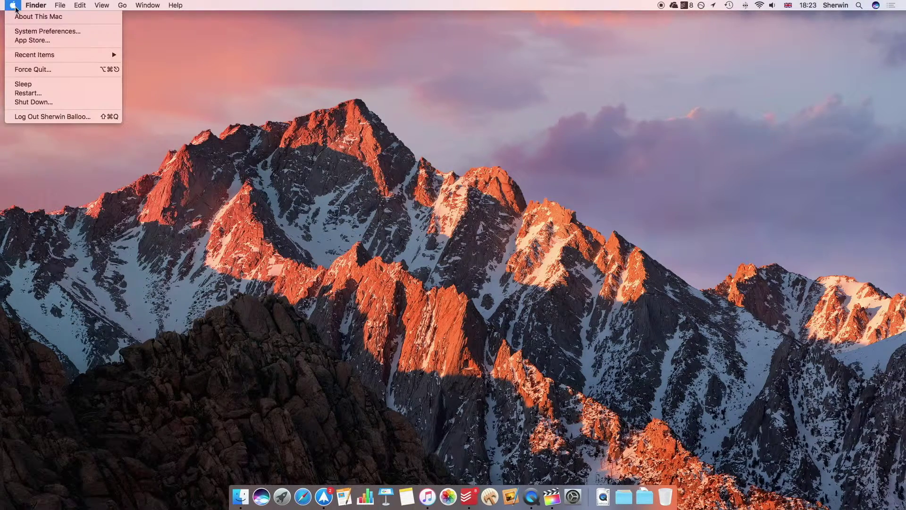
{"action": "left_click", "coordinate": [13, 32]}
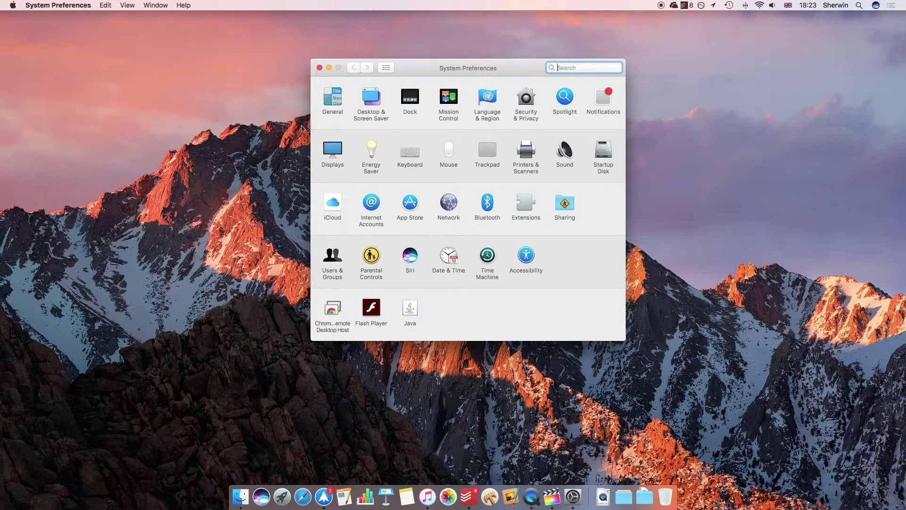
{"action": "left_click", "coordinate": [406, 254]}
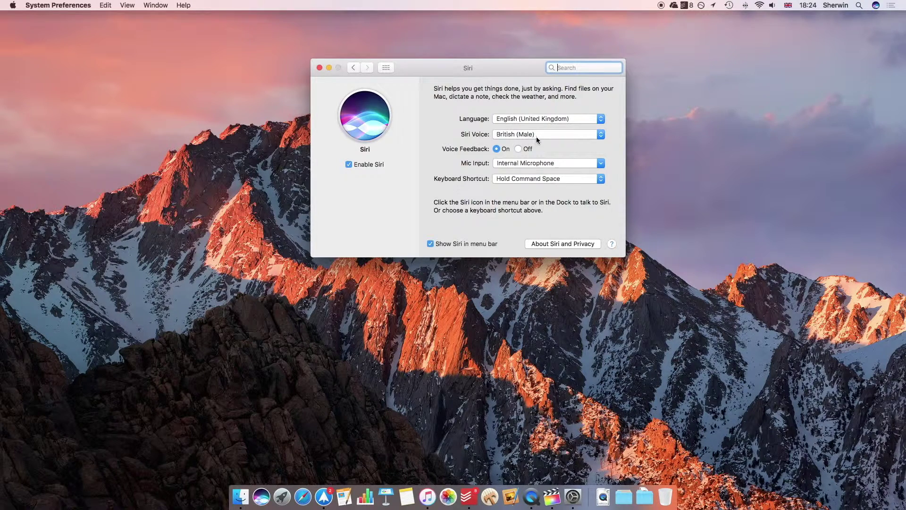
{"action": "left_click", "coordinate": [550, 135]}
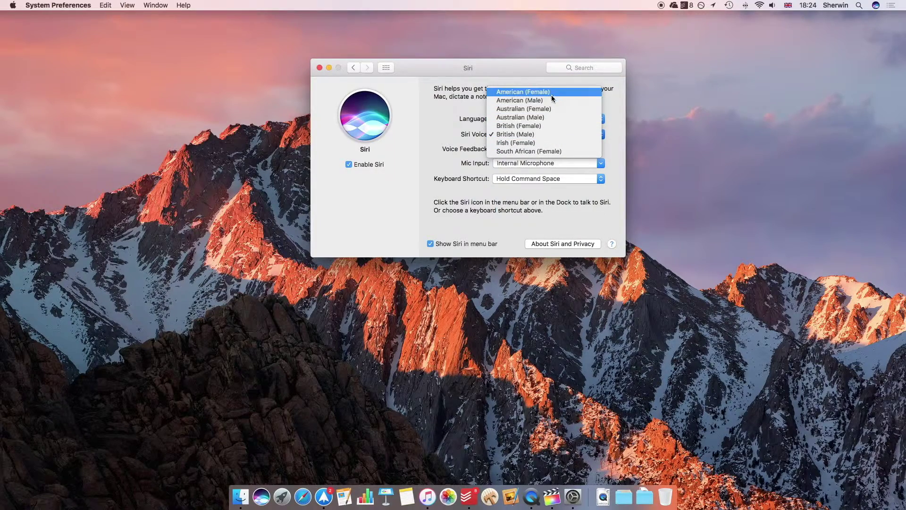
{"action": "left_click", "coordinate": [475, 150]}
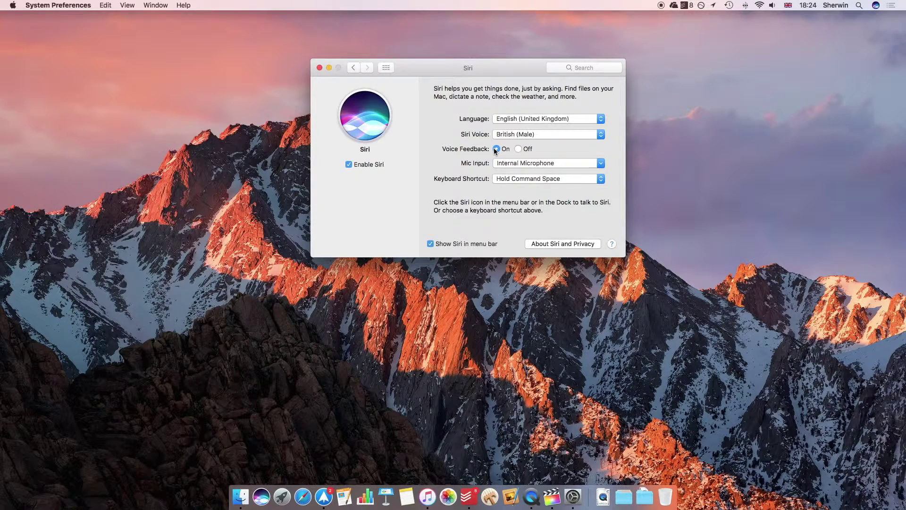
{"action": "left_click", "coordinate": [571, 165]}
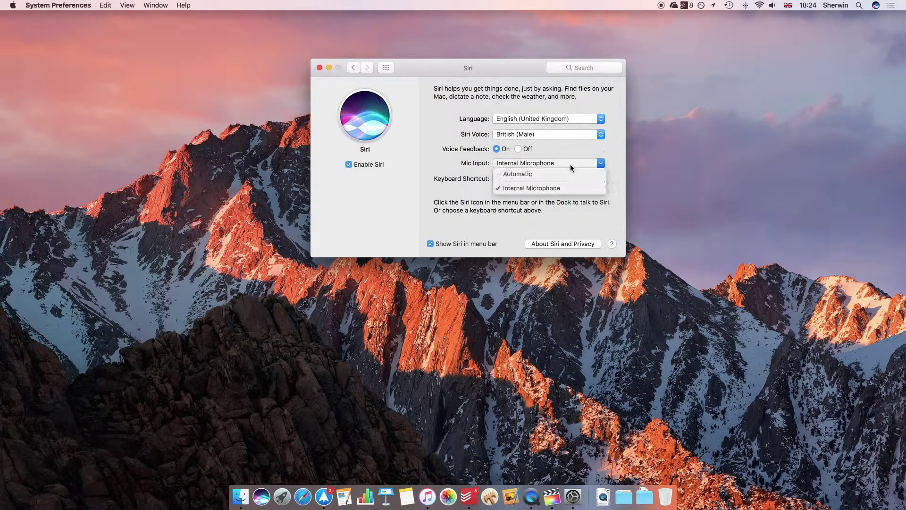
{"action": "left_click", "coordinate": [554, 207]}
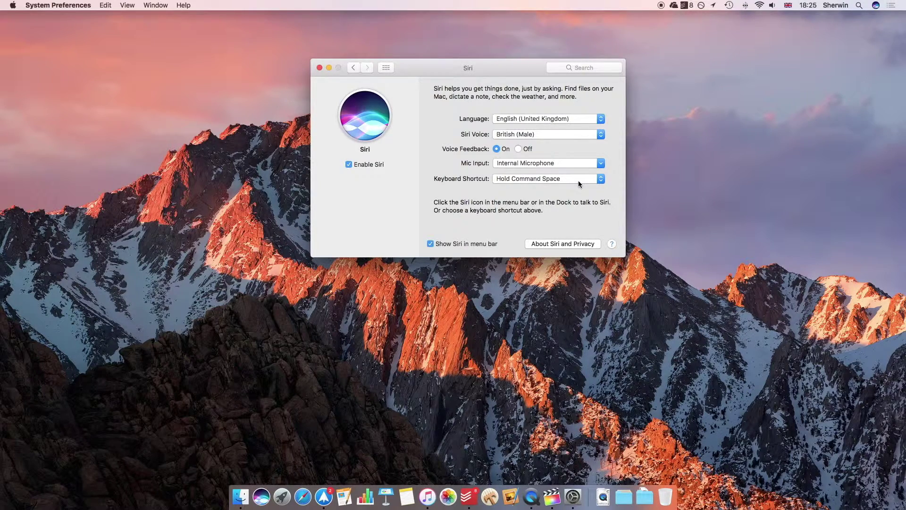
{"action": "left_click", "coordinate": [579, 183]}
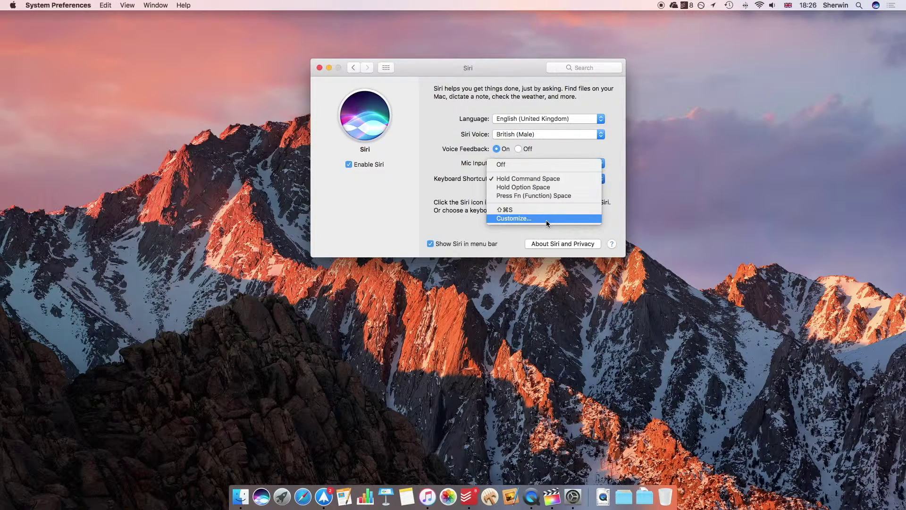
Step: Keep the Hold Command Space shortcut and Siri in the menu bar, then close System Preferences
{"action": "left_click", "coordinate": [506, 240]}
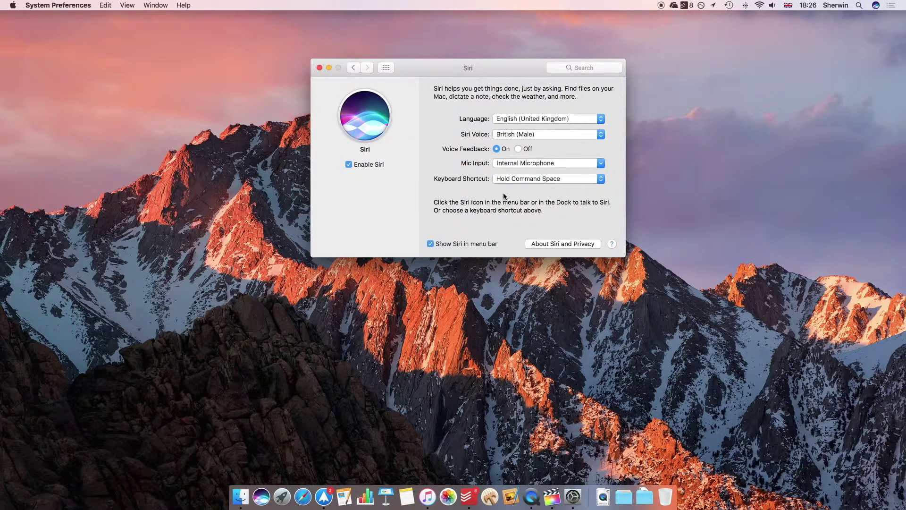
{"action": "left_click", "coordinate": [471, 244]}
{"action": "left_click", "coordinate": [471, 245]}
{"action": "left_click", "coordinate": [320, 68]}
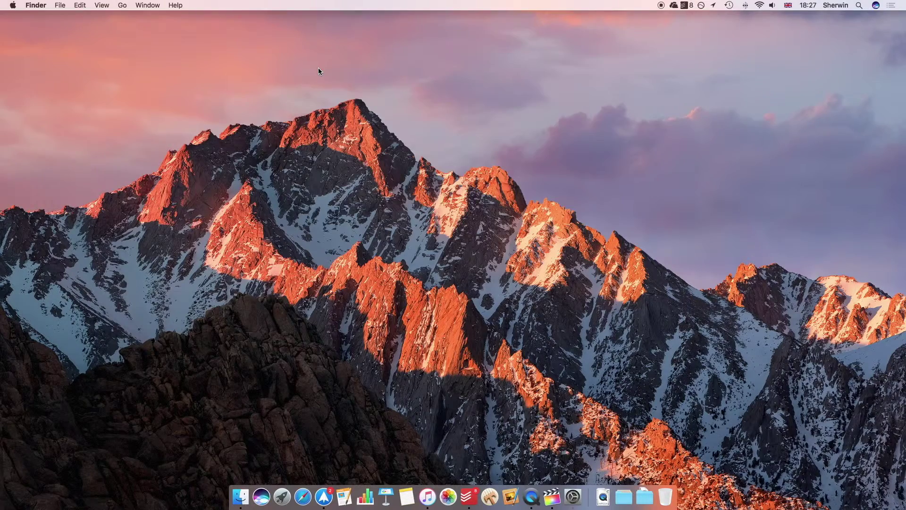
{"action": "left_click", "coordinate": [266, 494]}
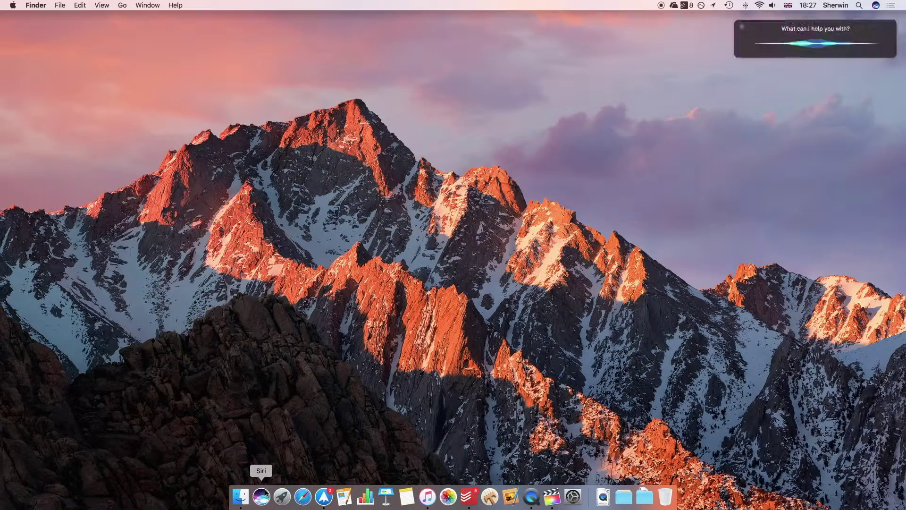
{"action": "left_click", "coordinate": [742, 27]}
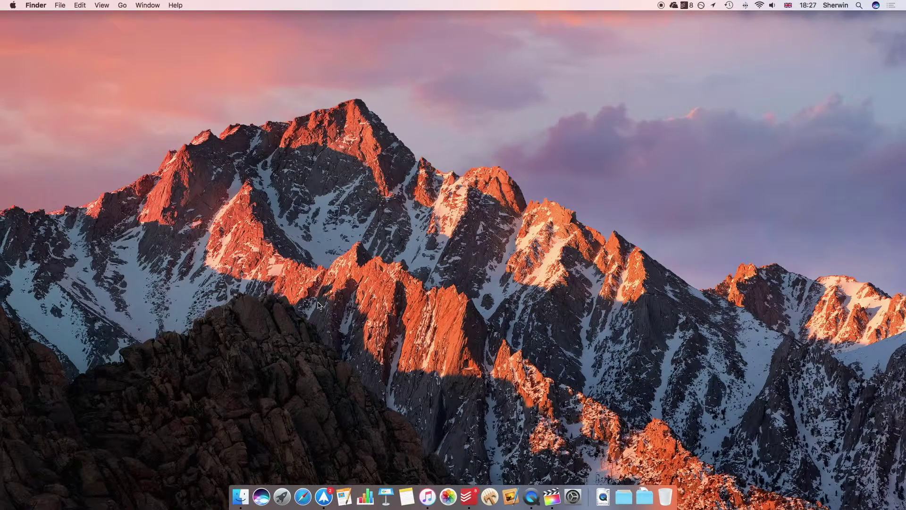
Step: Drag the Siri icon out of the Dock onto the desktop to remove it
{"action": "left_click_drag", "start_coordinate": [261, 496], "coordinate": [270, 301]}
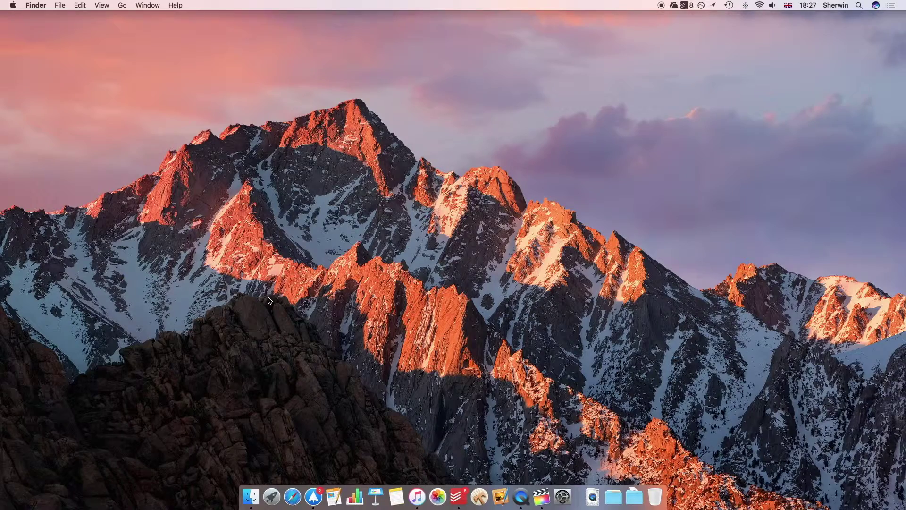
Step: Search Spotlight for 'siri' and drag the Siri app back into the Dock beside Finder
{"action": "left_click", "coordinate": [860, 6]}
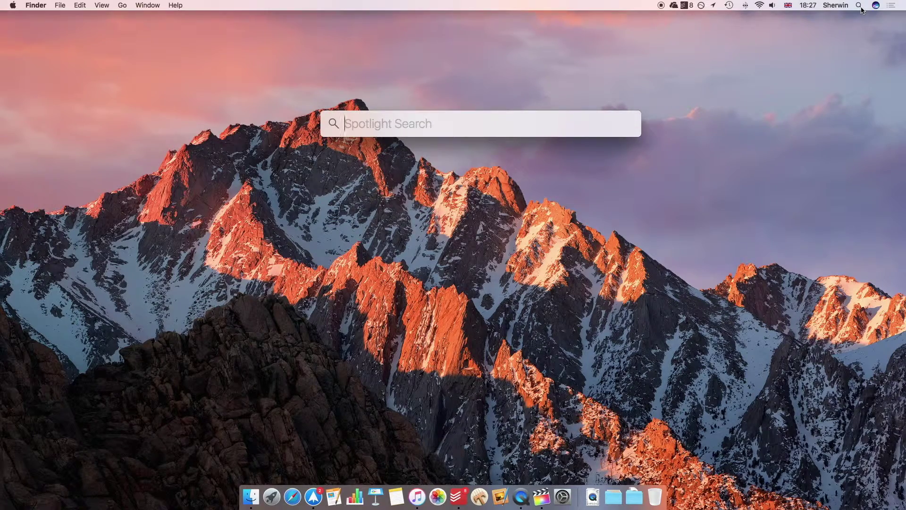
{"action": "type", "text": "siri"}
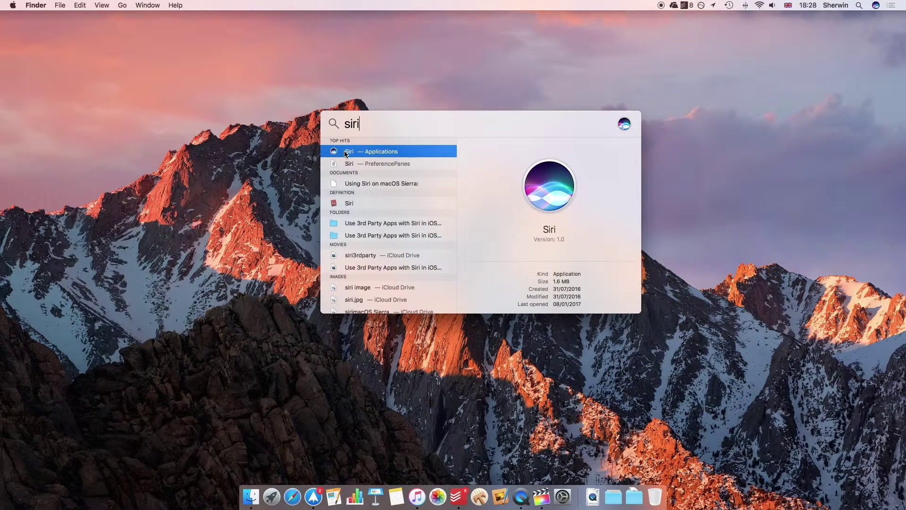
{"action": "left_click_drag", "start_coordinate": [334, 215], "coordinate": [263, 499]}
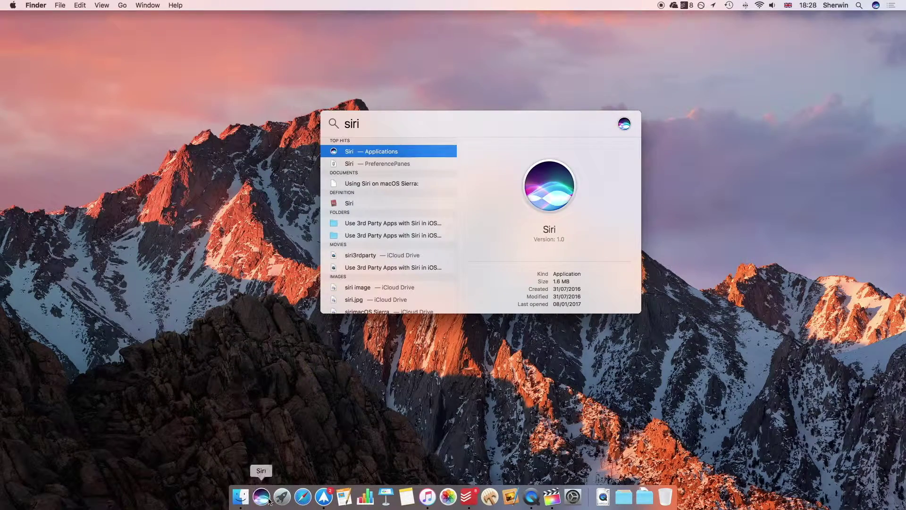
{"action": "left_click", "coordinate": [312, 428]}
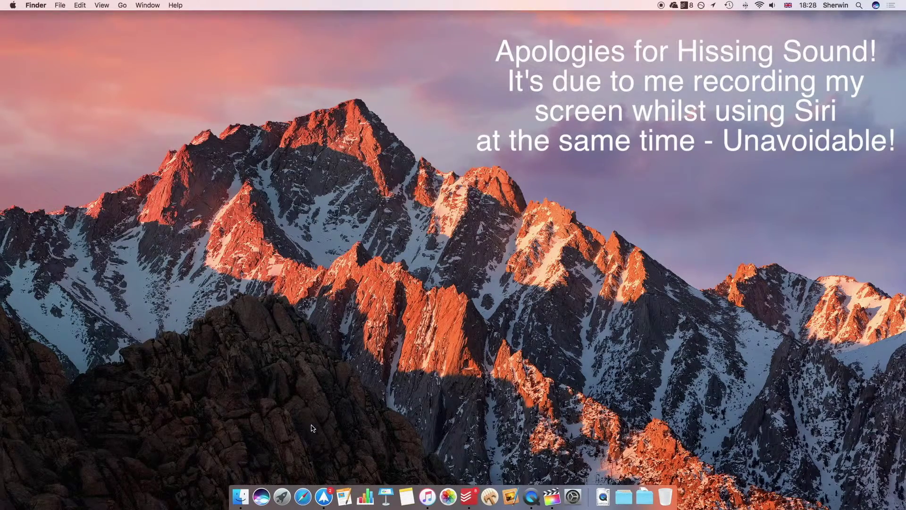
Step: Ask Siri via Command-Space for a dimmer screen, lower volume, Bluetooth status, current song, and google.co.uk
{"action": "key", "text": "super+space"}
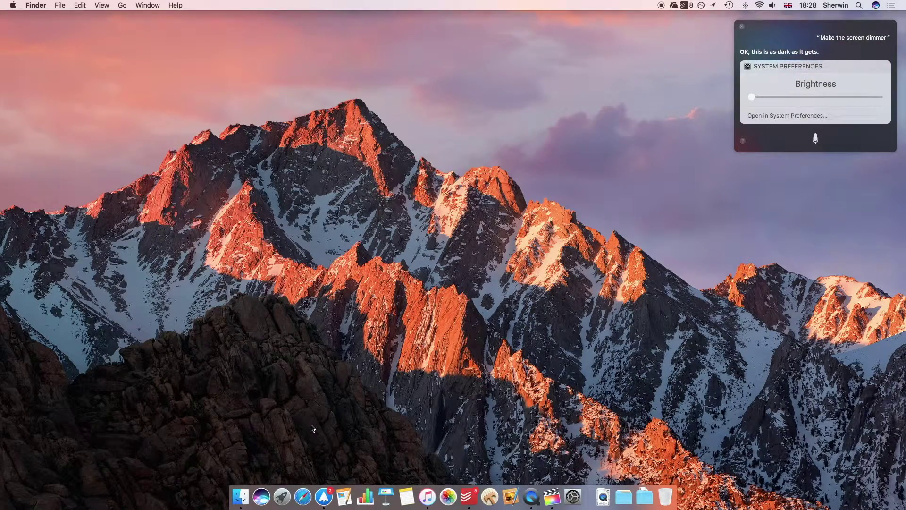
{"action": "key", "text": "super+space"}
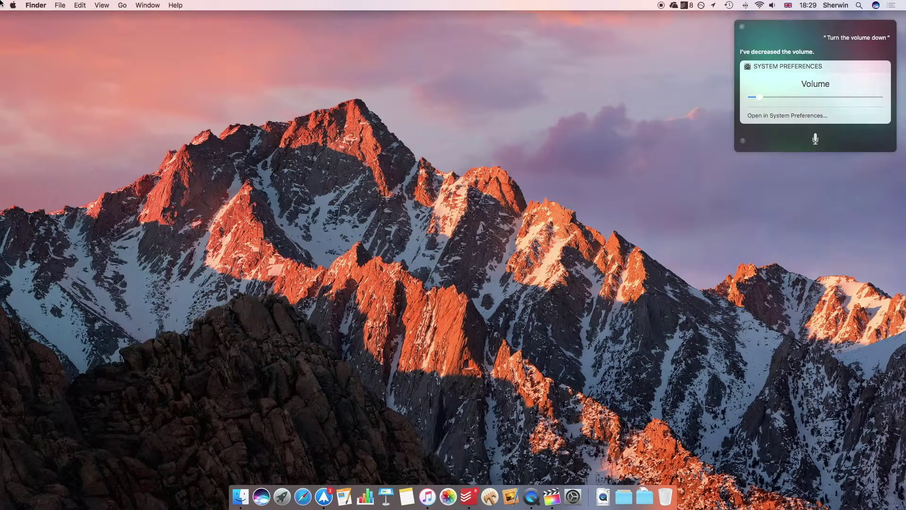
{"action": "key", "text": "super+space"}
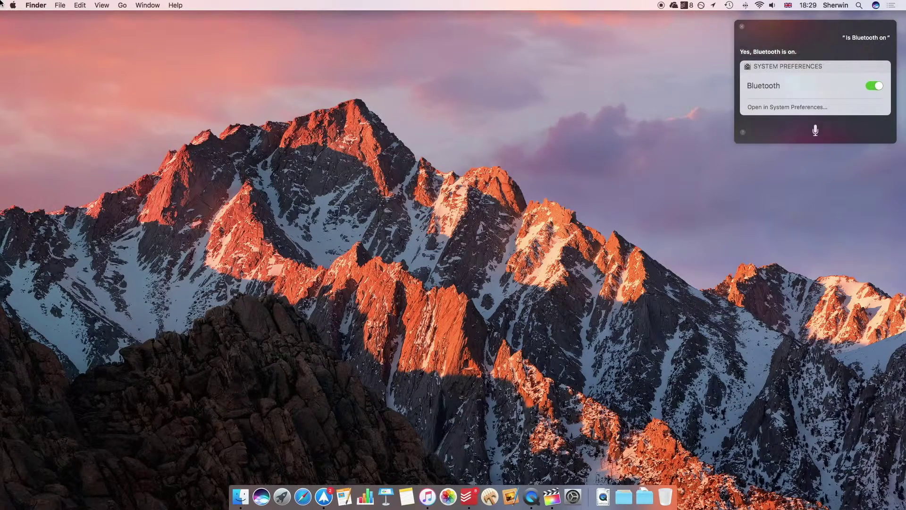
{"action": "left_click", "coordinate": [742, 27]}
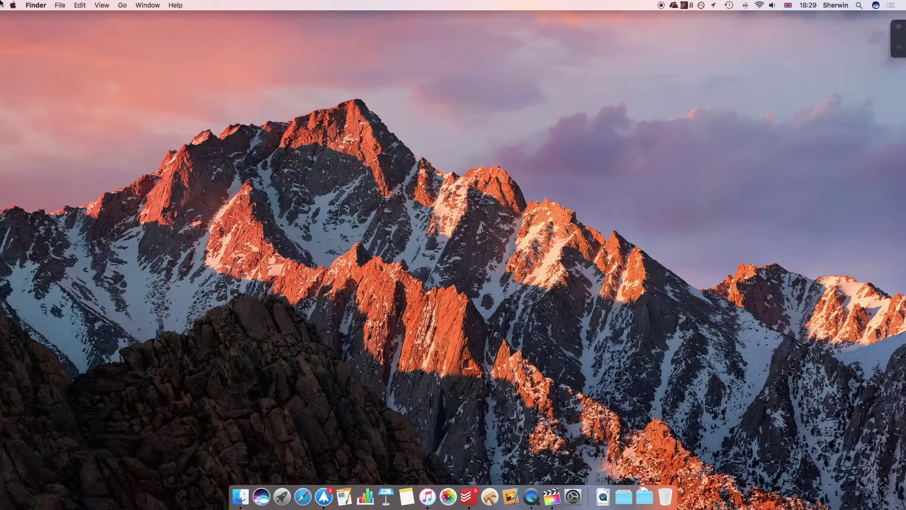
{"action": "key", "text": "super+space"}
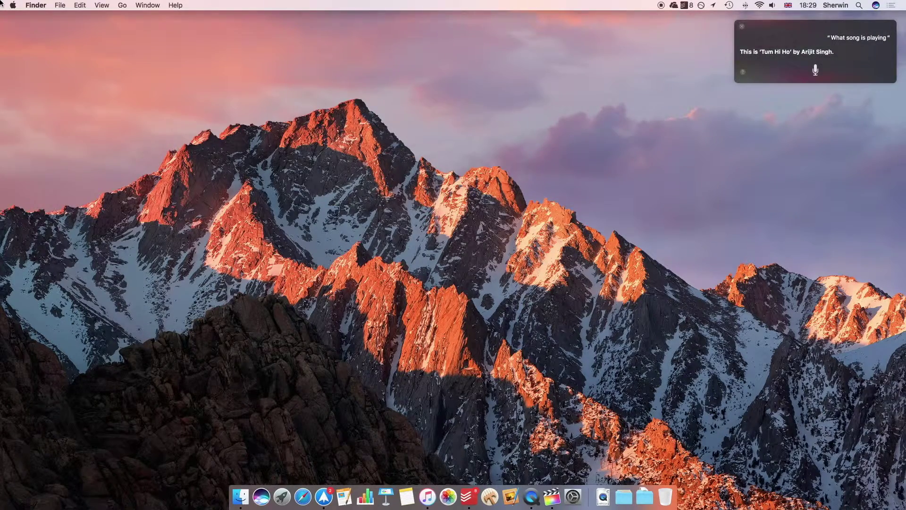
{"action": "key", "text": "super+space"}
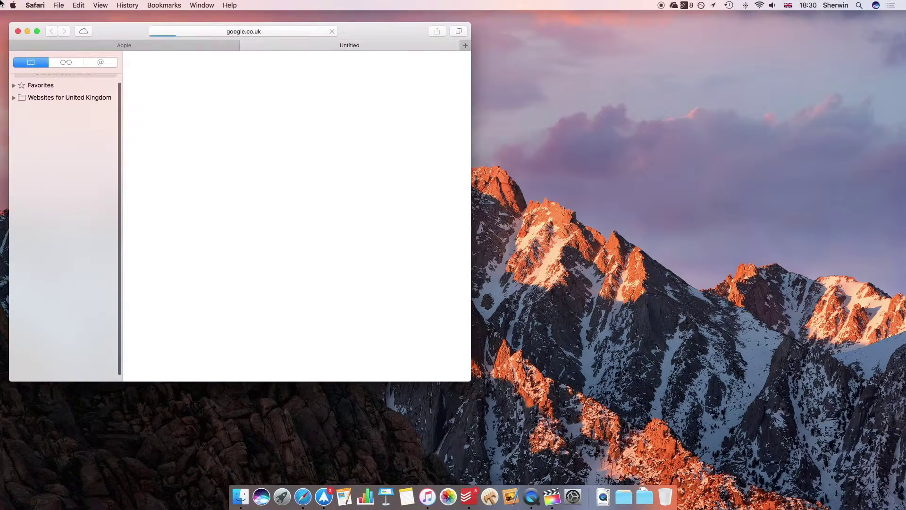
Step: Have Siri hide Safari and draft the tweet 'Enjoying using Siri on macOS Sierra!', then dismiss it
{"action": "key", "text": "super+h"}
{"action": "key", "text": "super+space"}
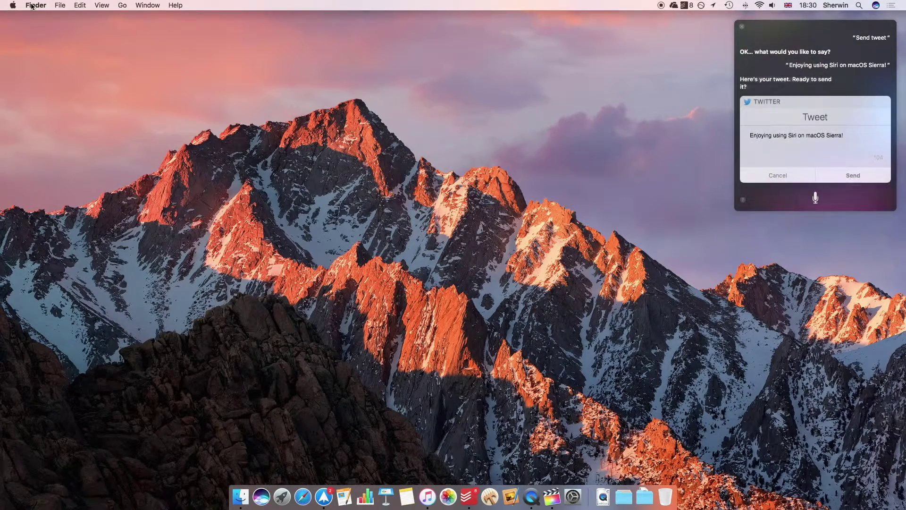
{"action": "key", "text": "Escape"}
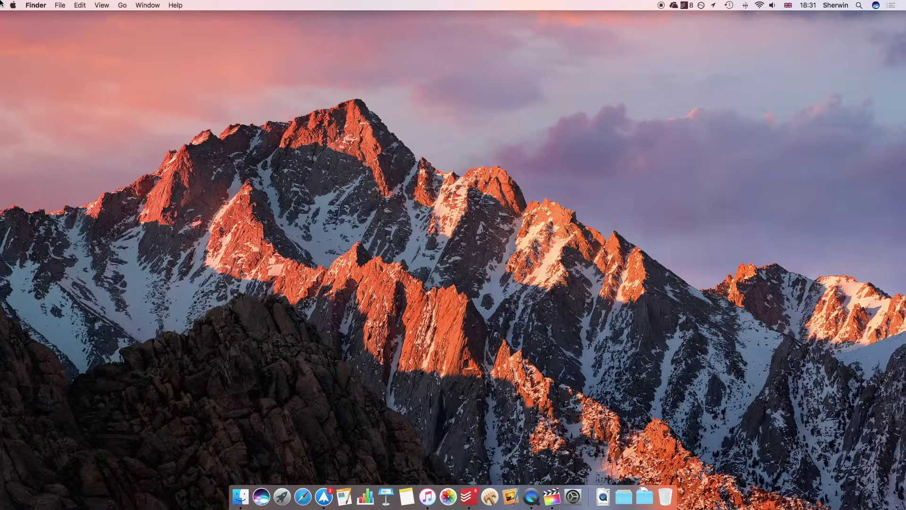
Step: Ask Siri the Mac's speed (2.8 GHz Intel Core i5) and free space (896.19 GB)
{"action": "key", "text": "super+space"}
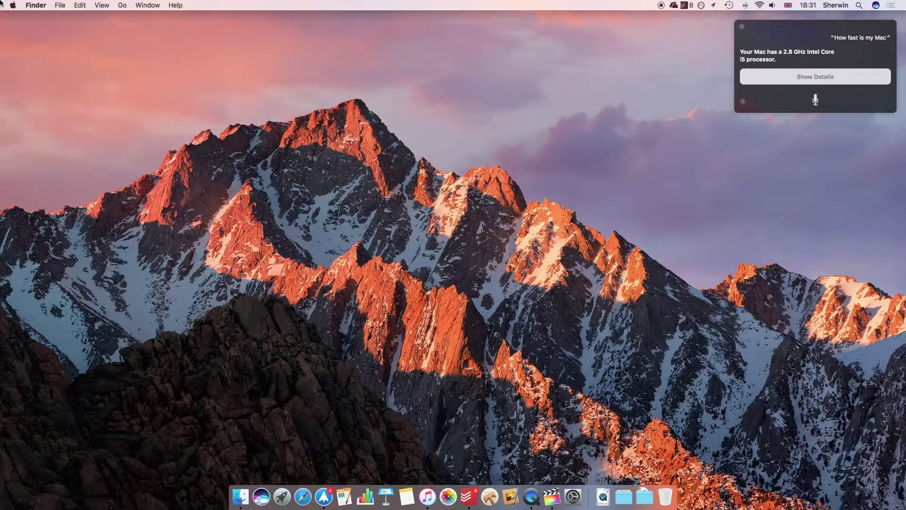
{"action": "key", "text": "Escape"}
{"action": "key", "text": "super+space"}
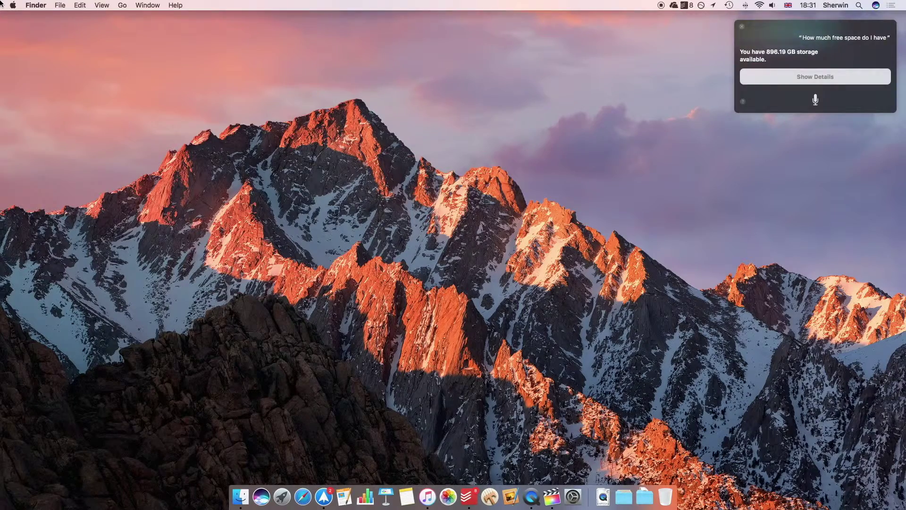
Step: Ask Siri to list yesterday's documents and the PDFs in iCloud Drive
{"action": "key", "text": "Escape"}
{"action": "key", "text": "super+space"}
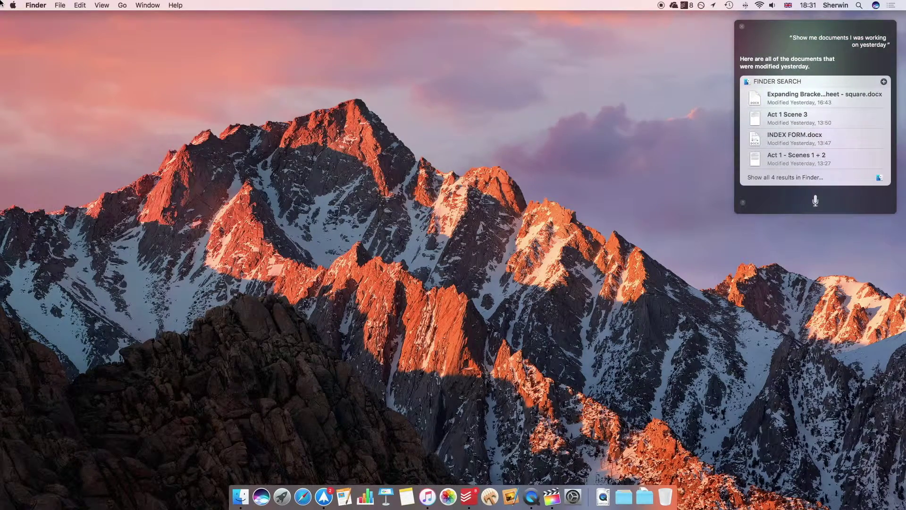
{"action": "key", "text": "Escape"}
{"action": "key", "text": "super+space"}
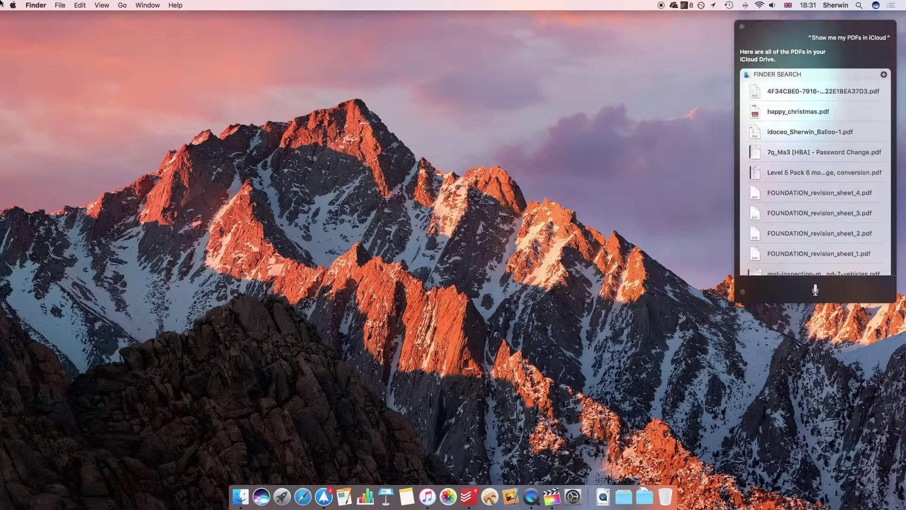
{"action": "key", "text": "Escape"}
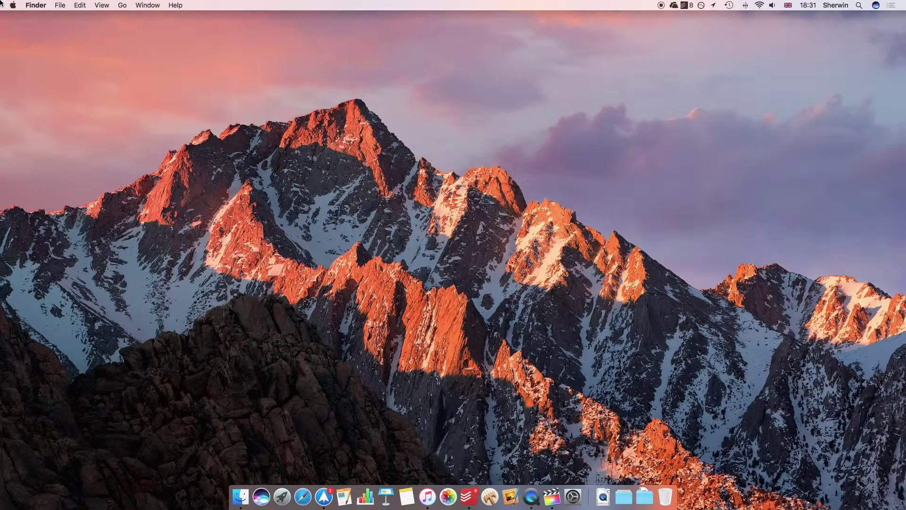